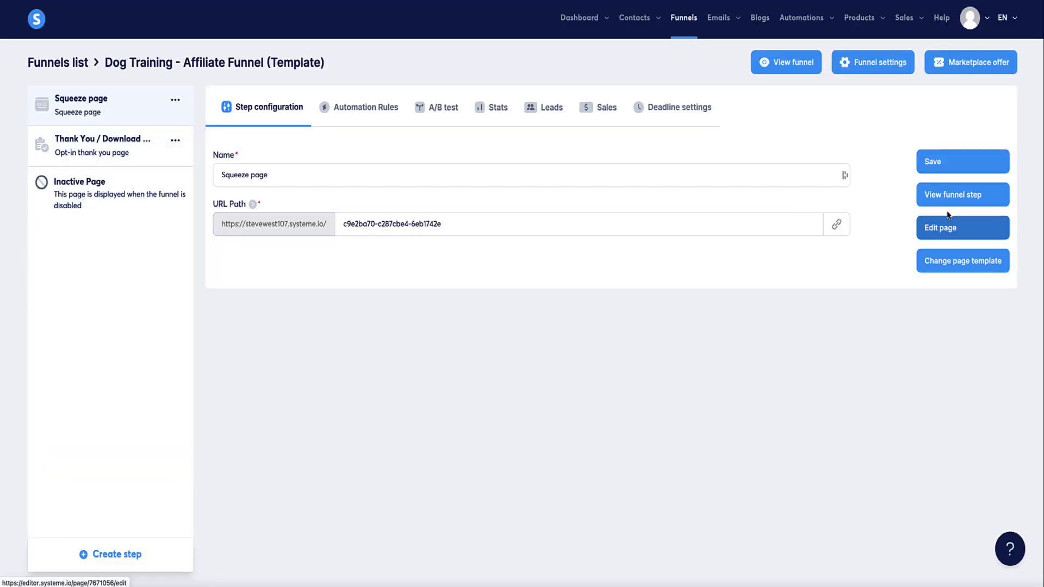
type("You Can Change")
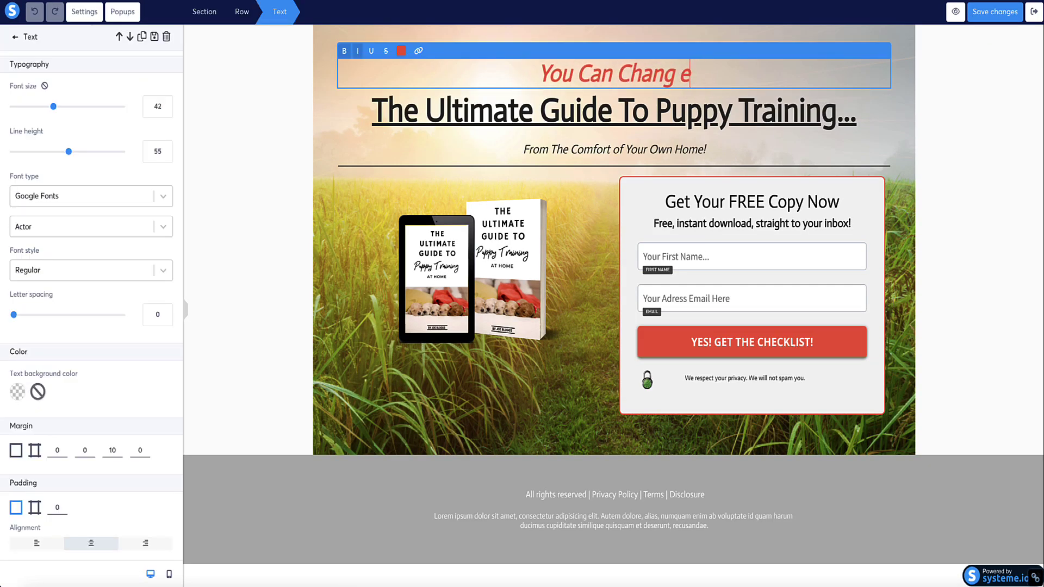
type(" This Heading How You Like")
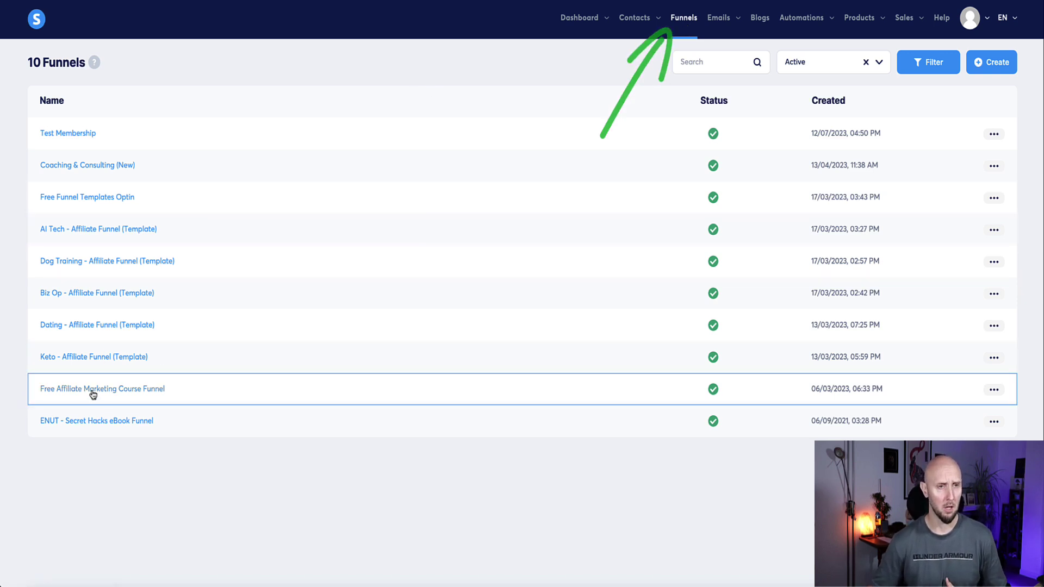
Step: Open the Keto - Affiliate Funnel (Template) and preview its squeeze page
left_click(83, 358)
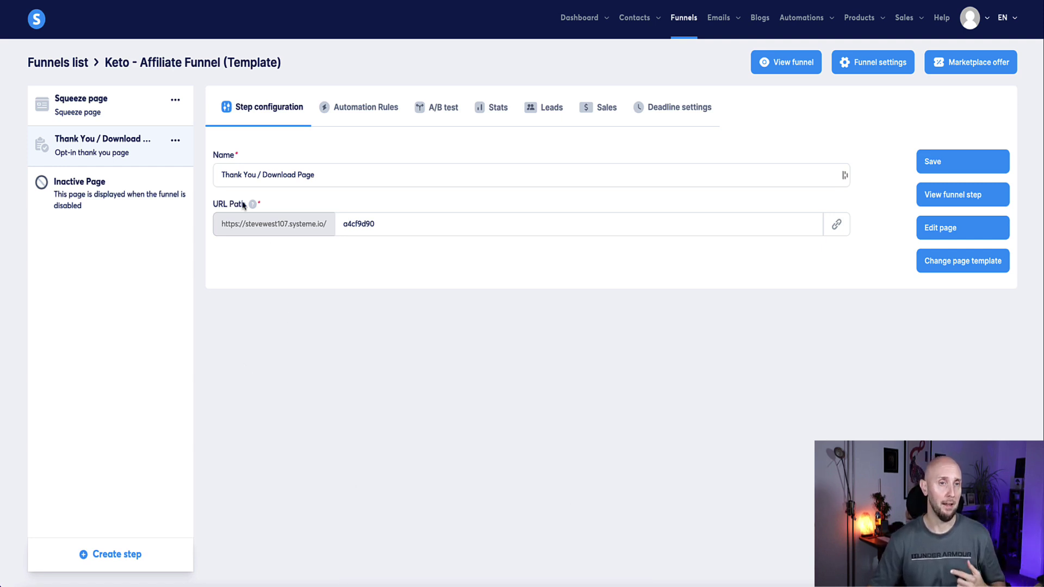
left_click(119, 111)
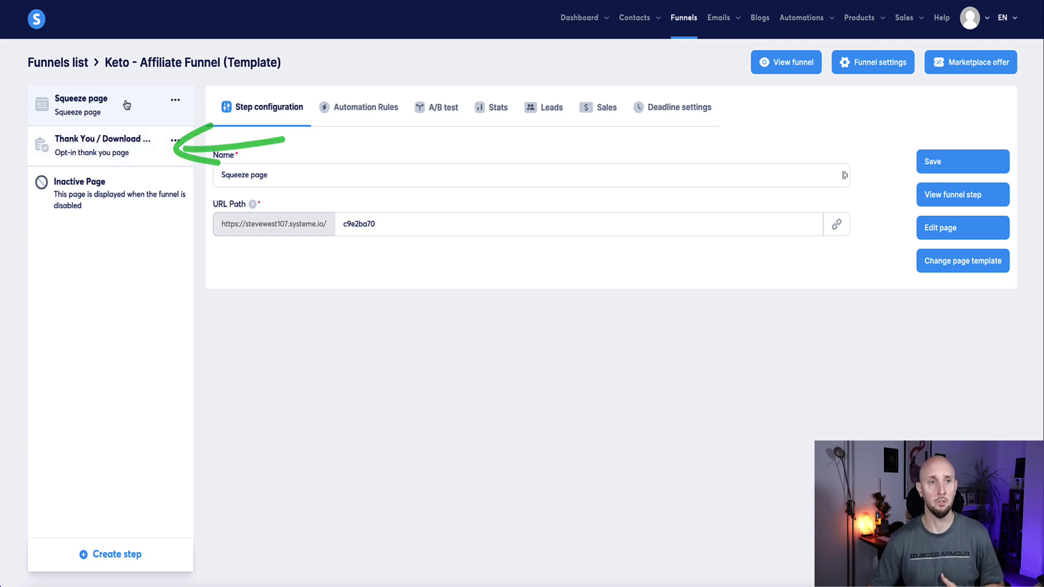
left_click(941, 201)
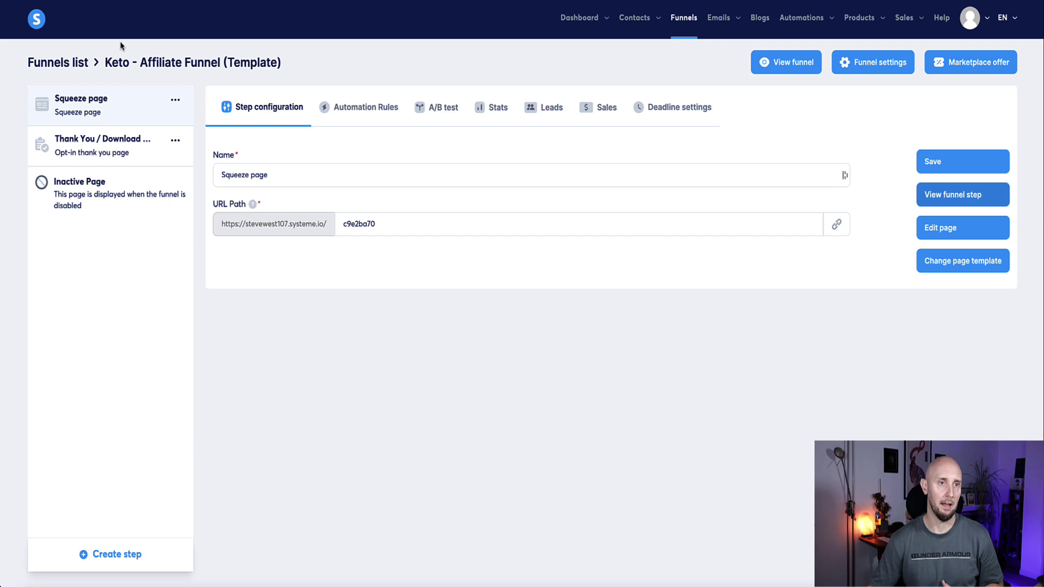
Step: Preview the thank-you download page, then reselect the Squeeze page step
left_click(113, 142)
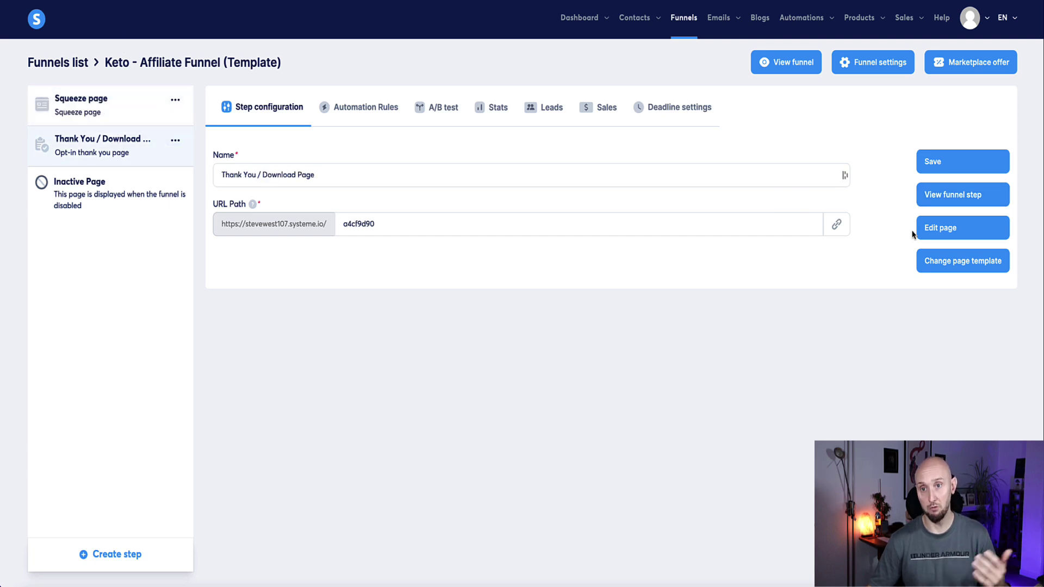
left_click(953, 194)
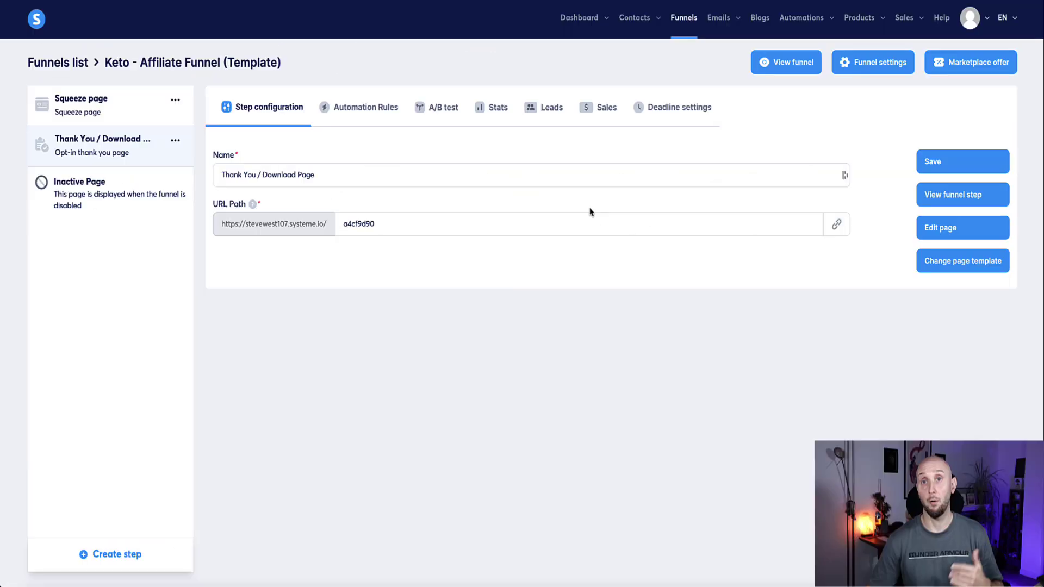
left_click(137, 96)
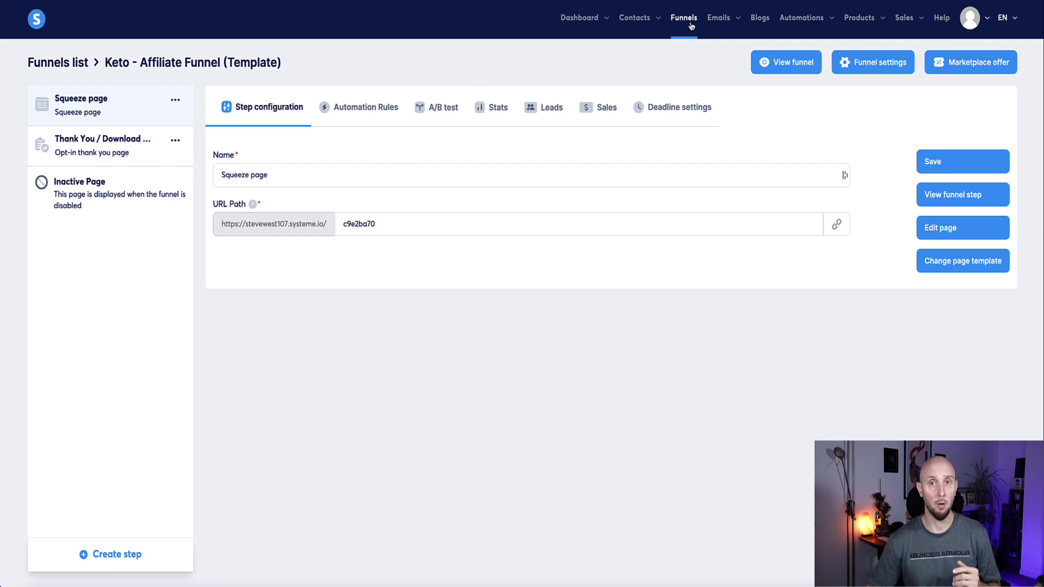
Step: From the funnel list, copy the Keto funnel's share link via its Share action
left_click(683, 18)
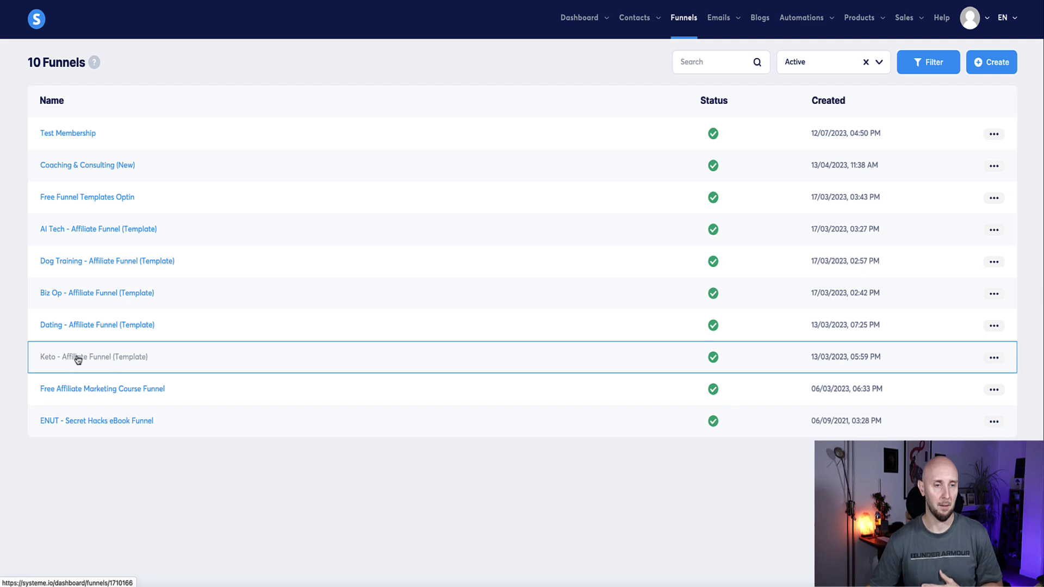
left_click(994, 361)
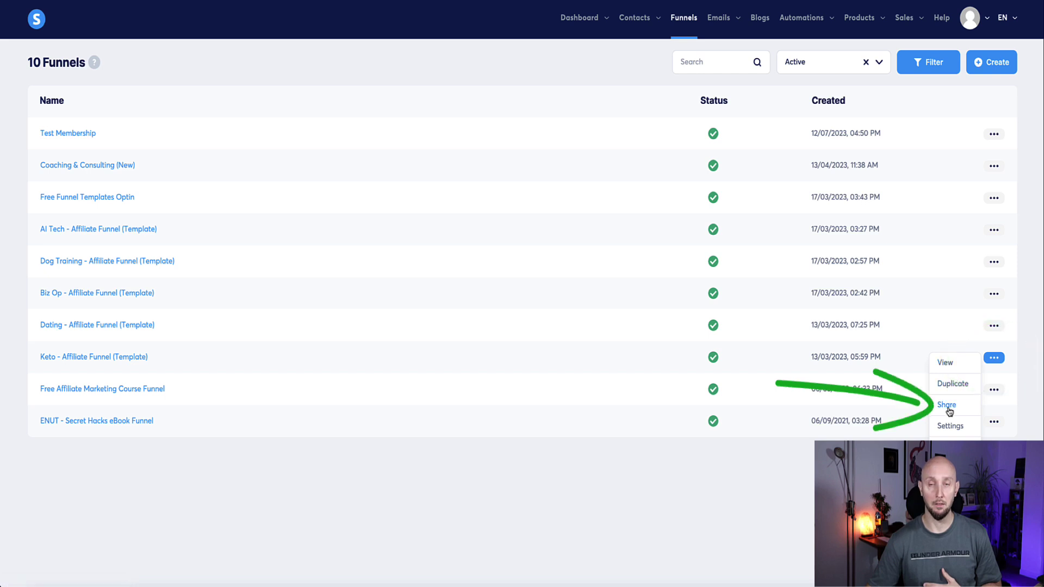
left_click(946, 406)
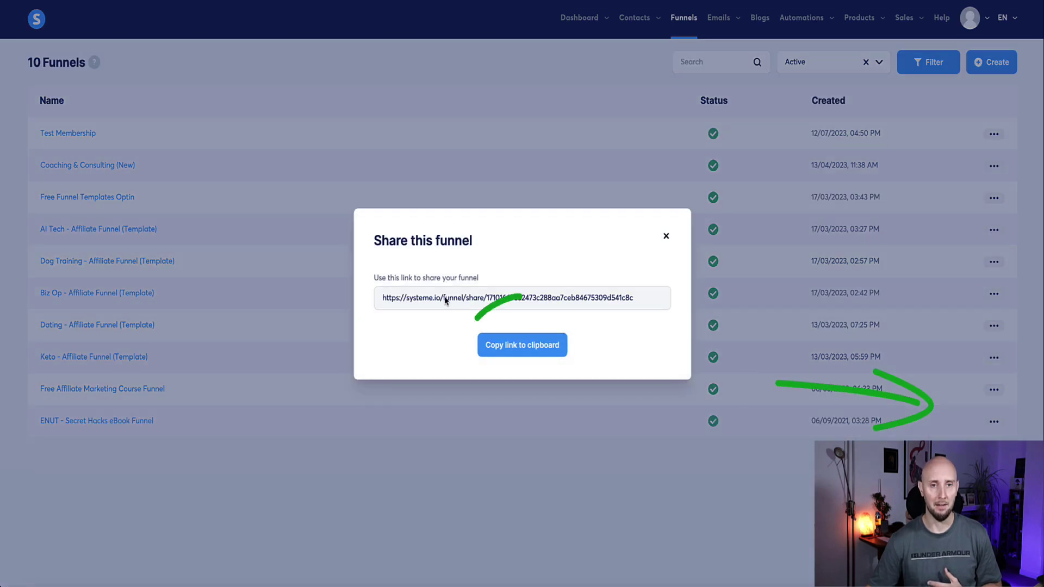
left_click(522, 345)
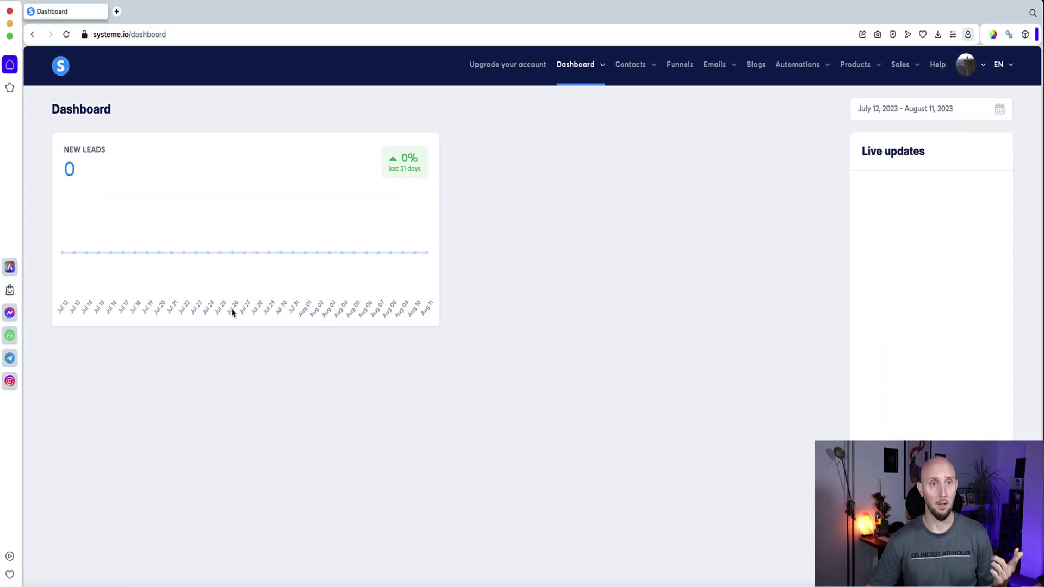
Step: Load the Keto share link in the second account and open the imported funnel
left_click(684, 69)
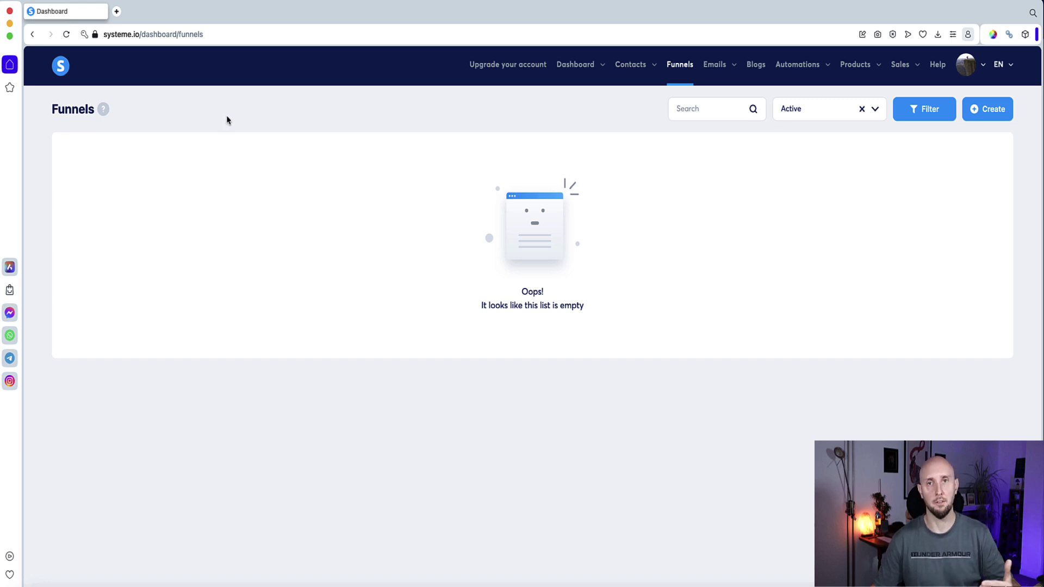
left_click(115, 12)
key("ctrl+v")
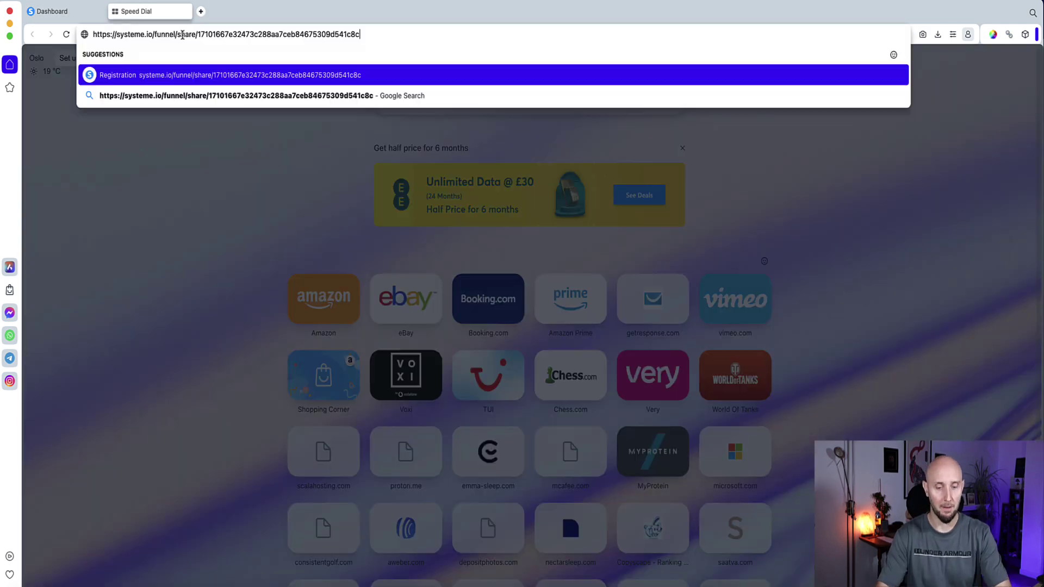
key("Return")
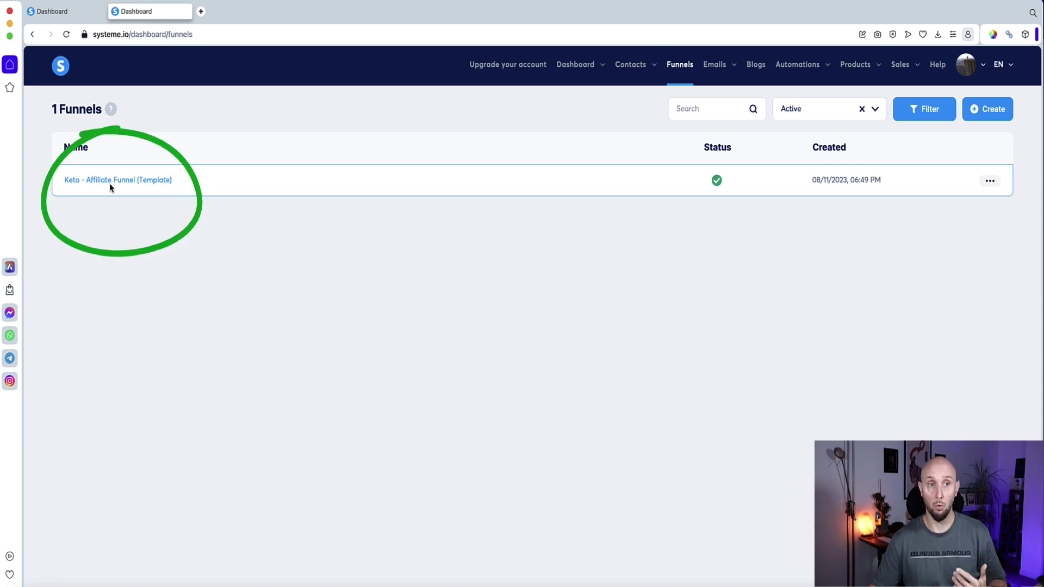
left_click_drag(185, 182, 60, 187)
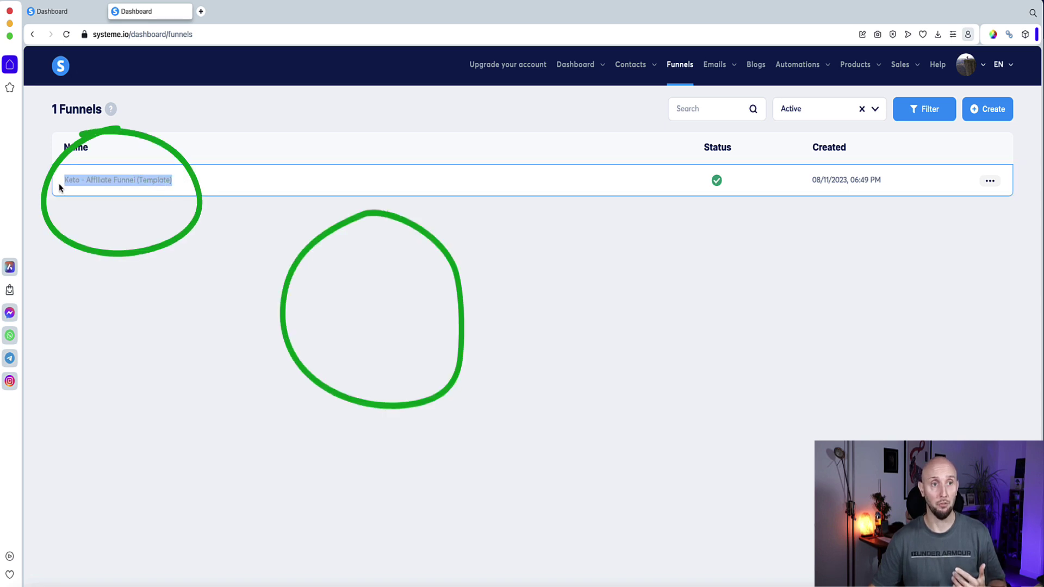
left_click(112, 190)
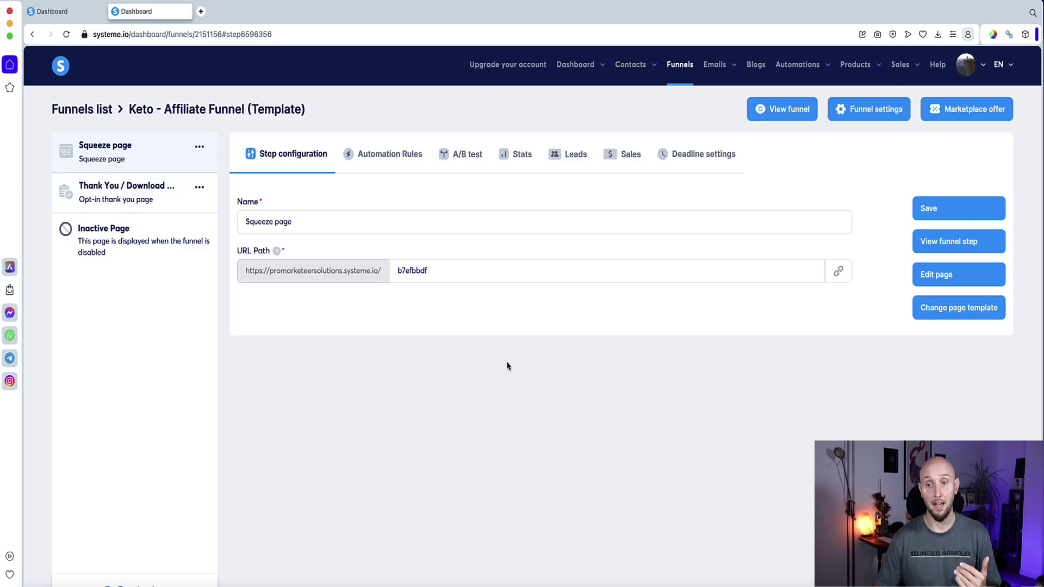
Step: Load the share link in an Incognito window to reach the sign-up page
key("super+shift+n")
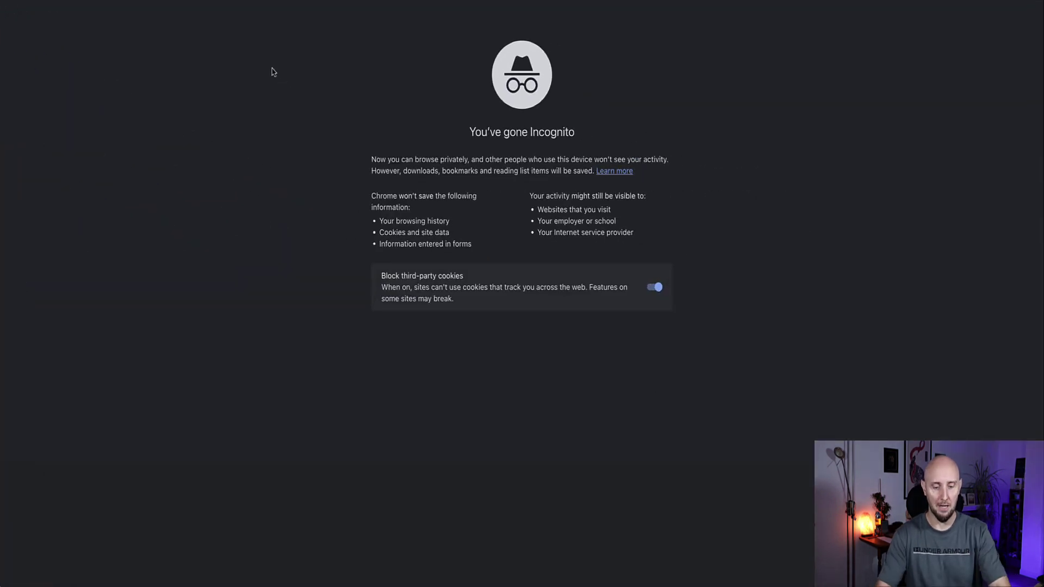
key("Return")
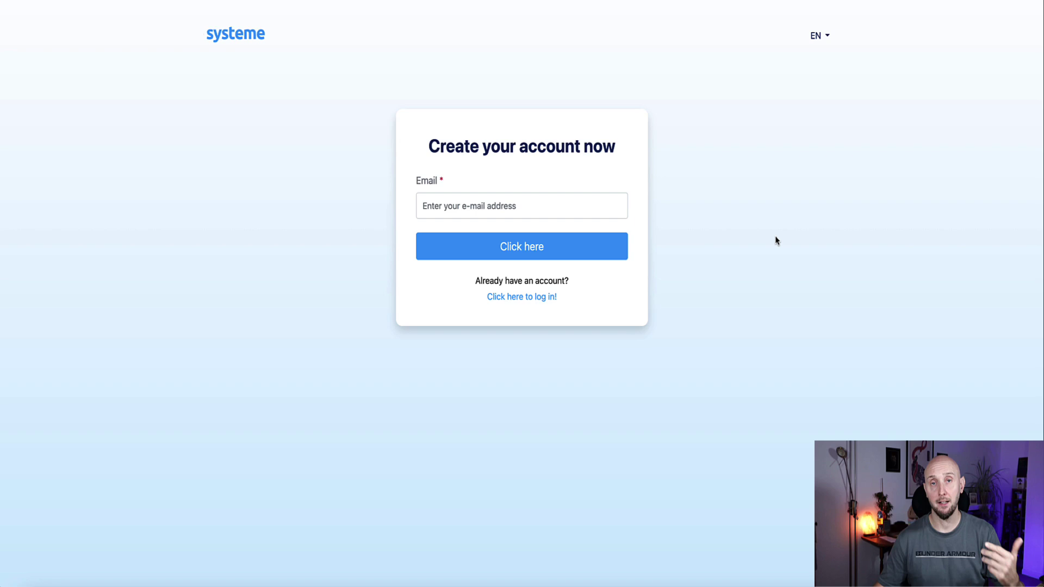